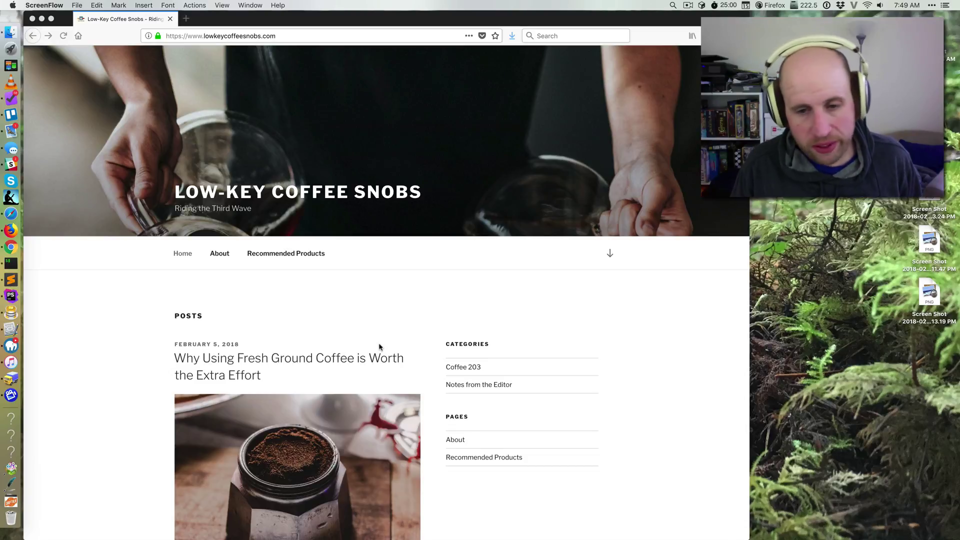
Scroll down the coffee post and follow the Java Presse Manual Burr Grinder link to Amazon
scroll(309, 361, down, 7)
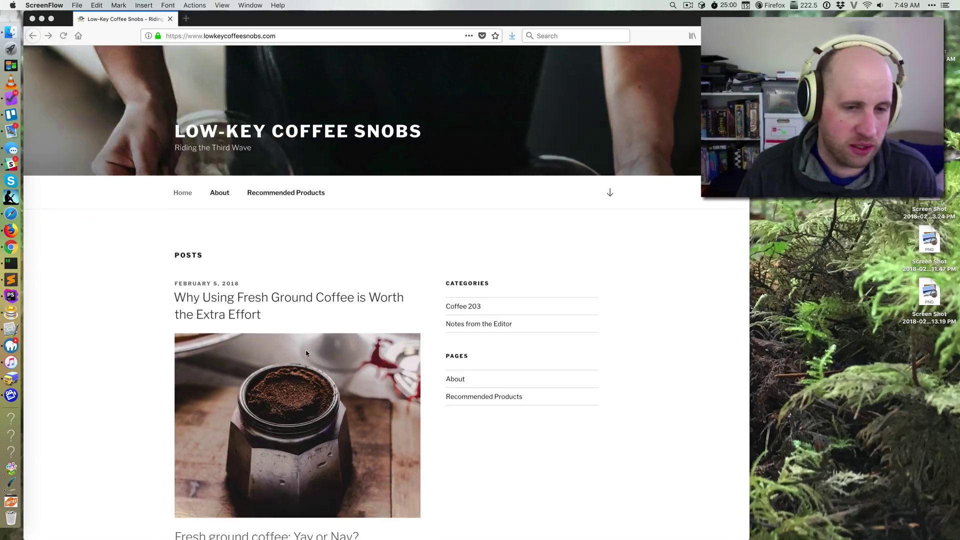
click(323, 445)
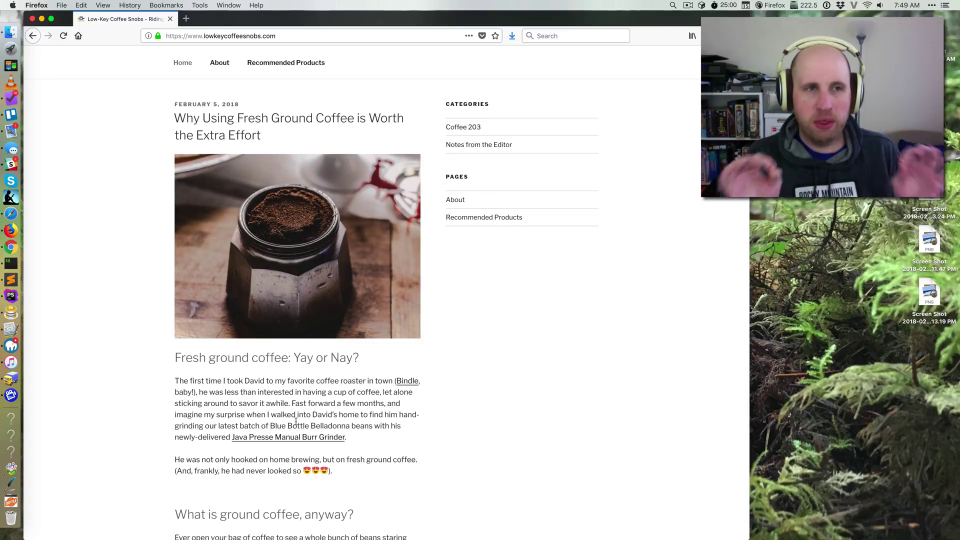
scroll(330, 439, down, 4)
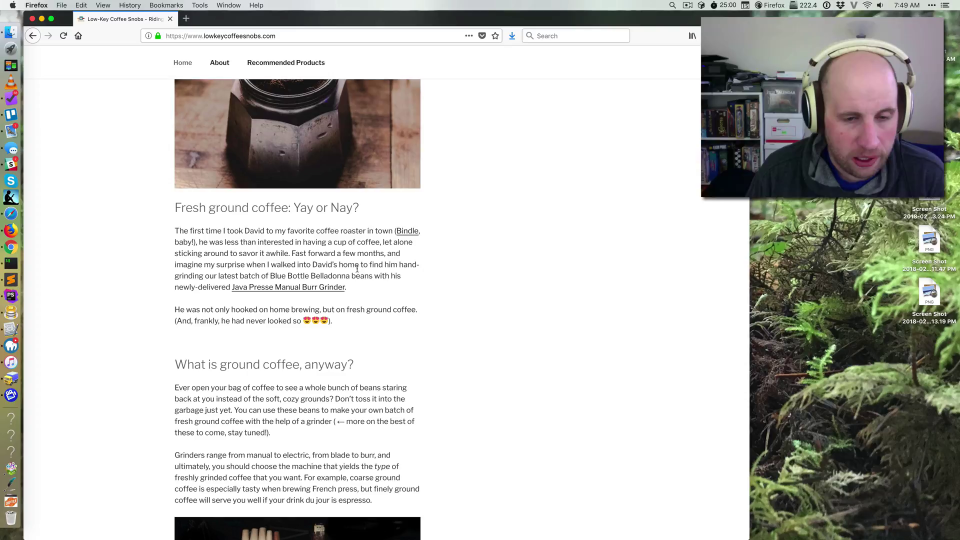
click(330, 293)
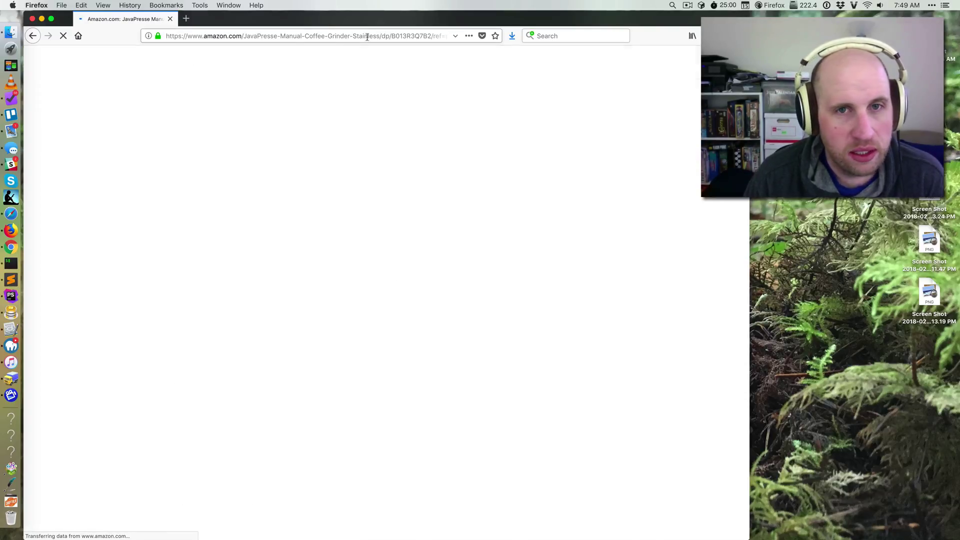
Check the end of the grinder page's address for the tag= parameter, then go back to the blog
click(410, 33)
click(410, 33)
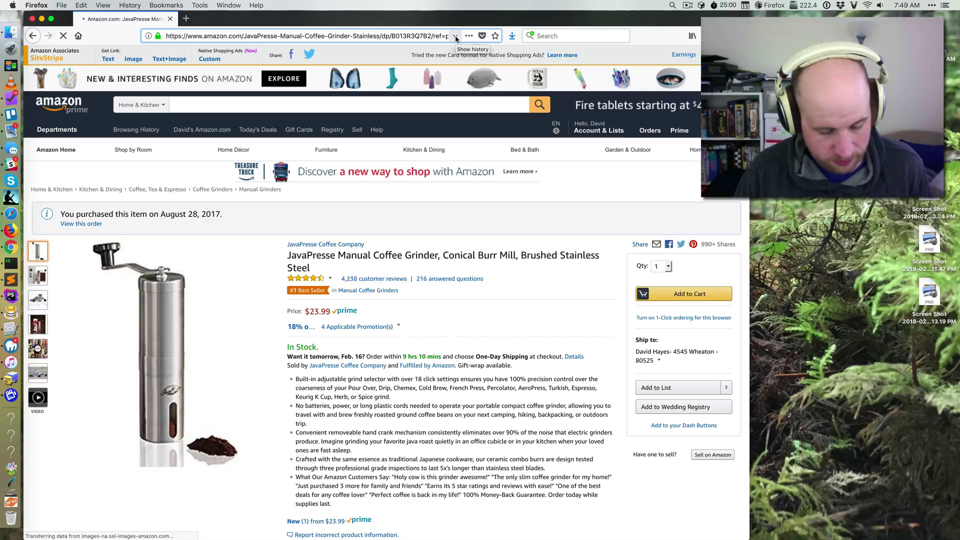
key(End)
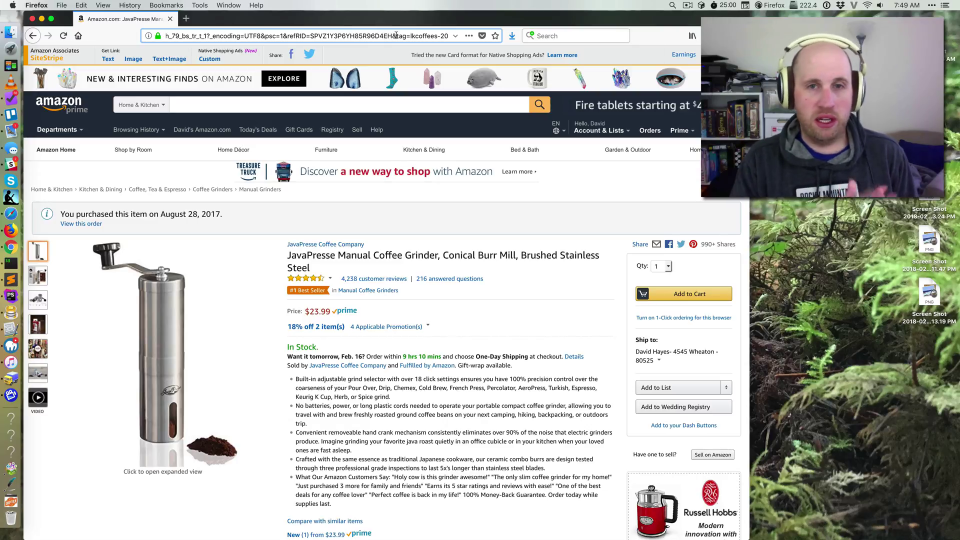
mouse_move(424, 149)
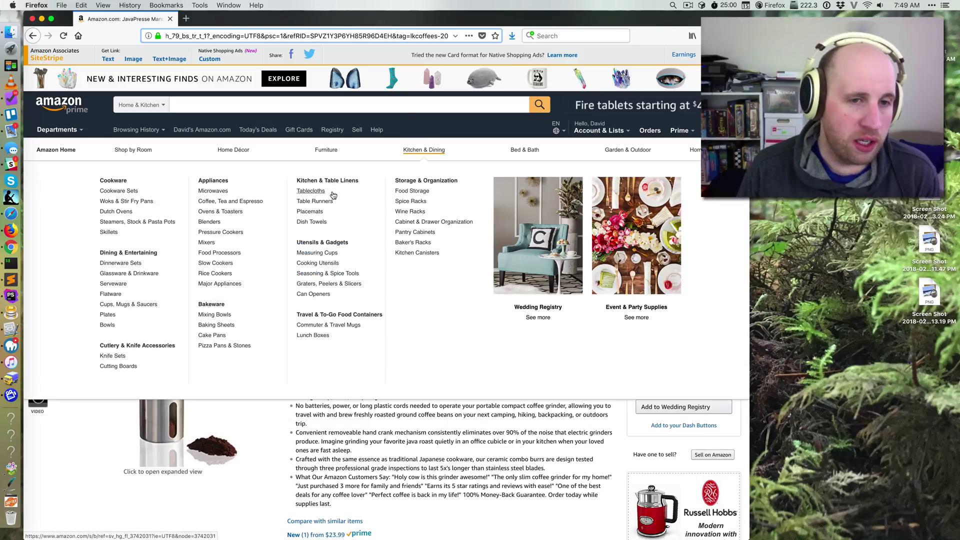
key(super+Left)
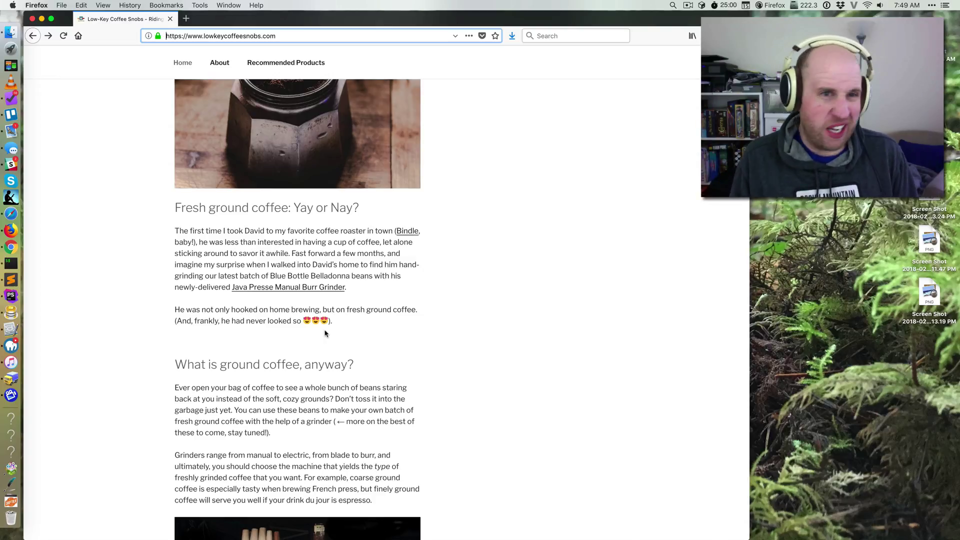
Load the site's /wp-admin page, autofill the saved credentials and log in
scroll(325, 334, up, 15)
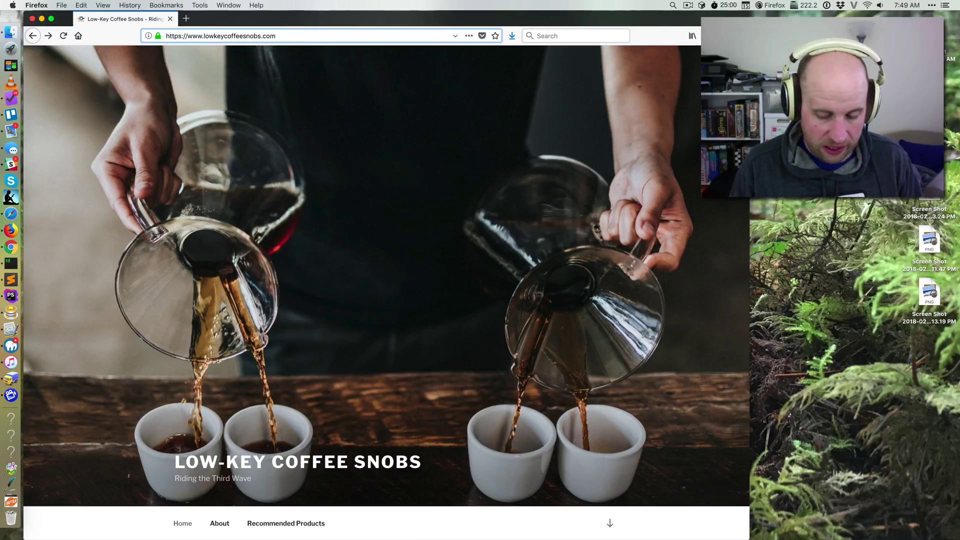
text(/wp)
key(Return)
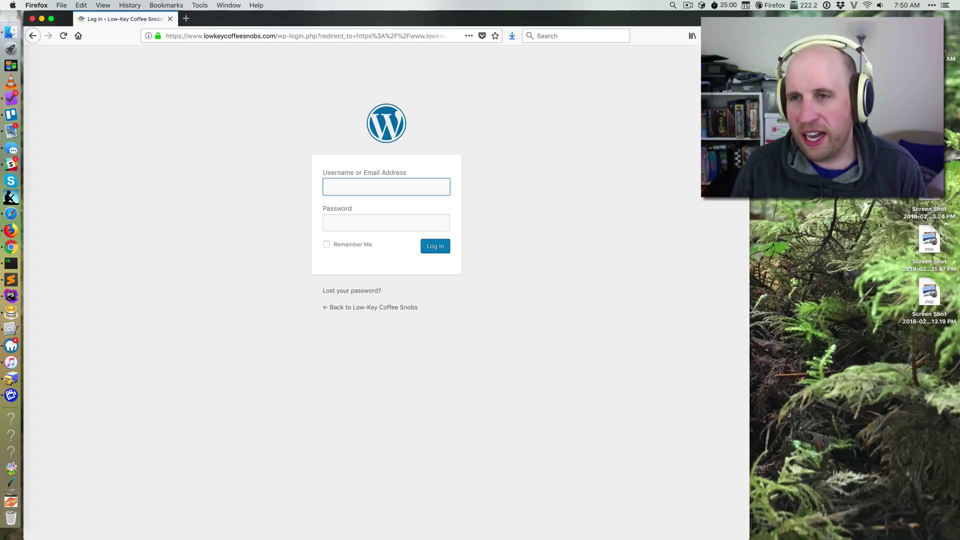
key(super+backslash)
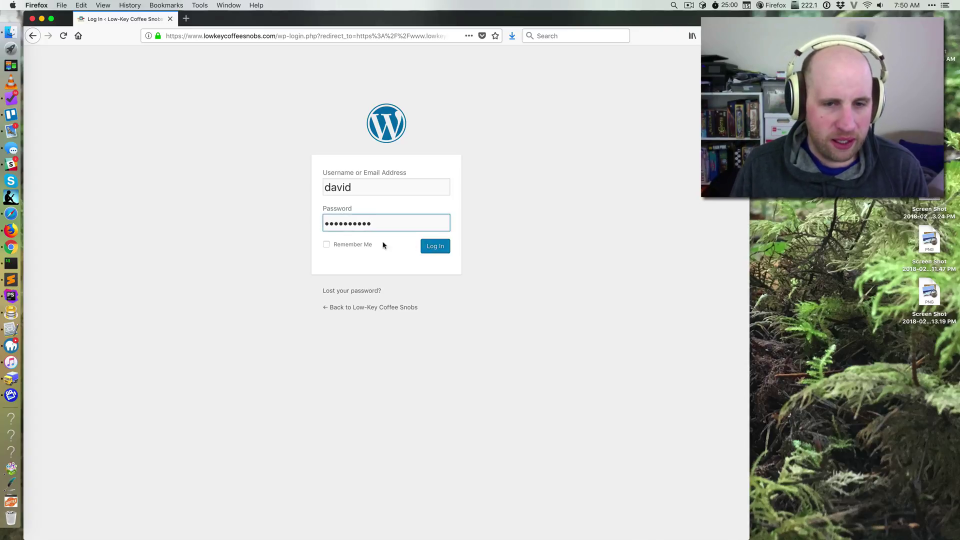
click(433, 246)
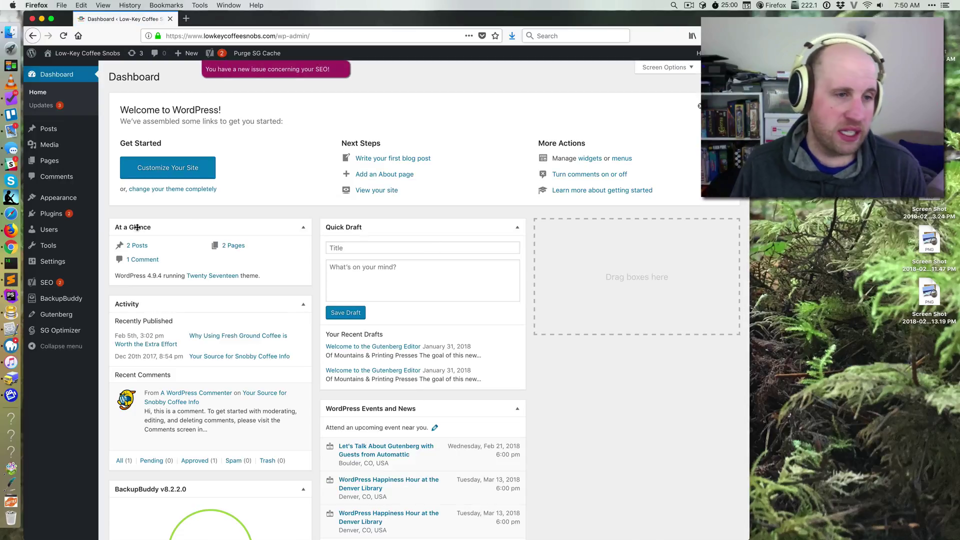
Go to Plugins > Add New and search the directory for 'amazon affiliate tag'
click(50, 214)
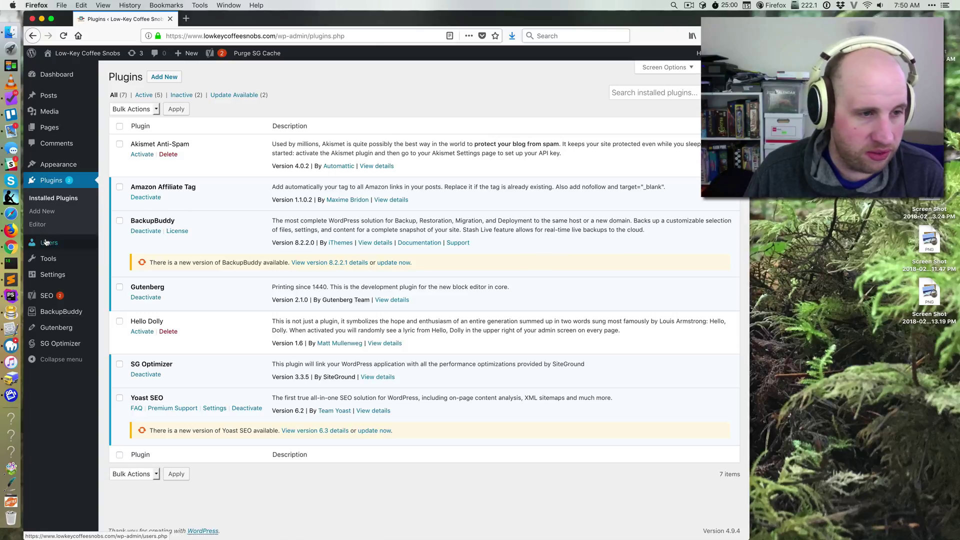
click(42, 211)
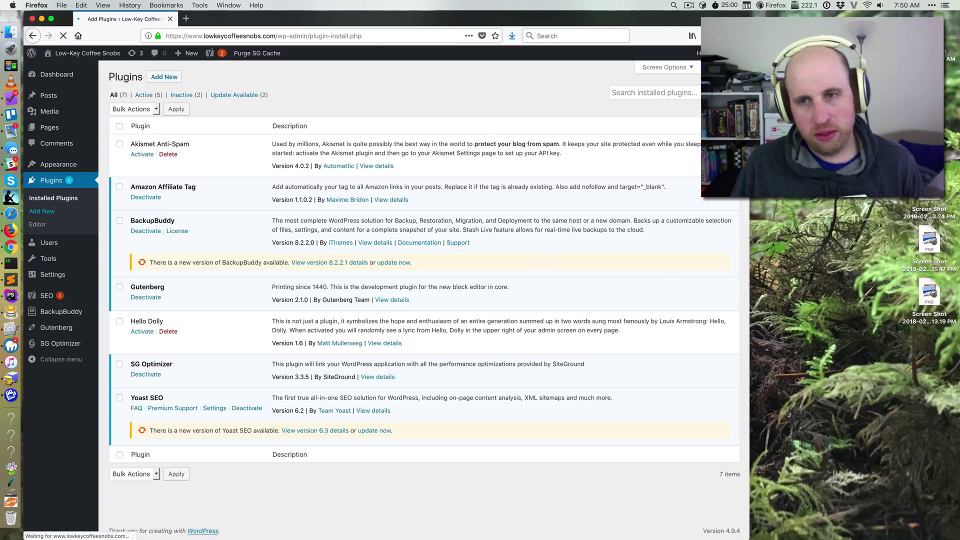
click(665, 103)
text(amazon affil)
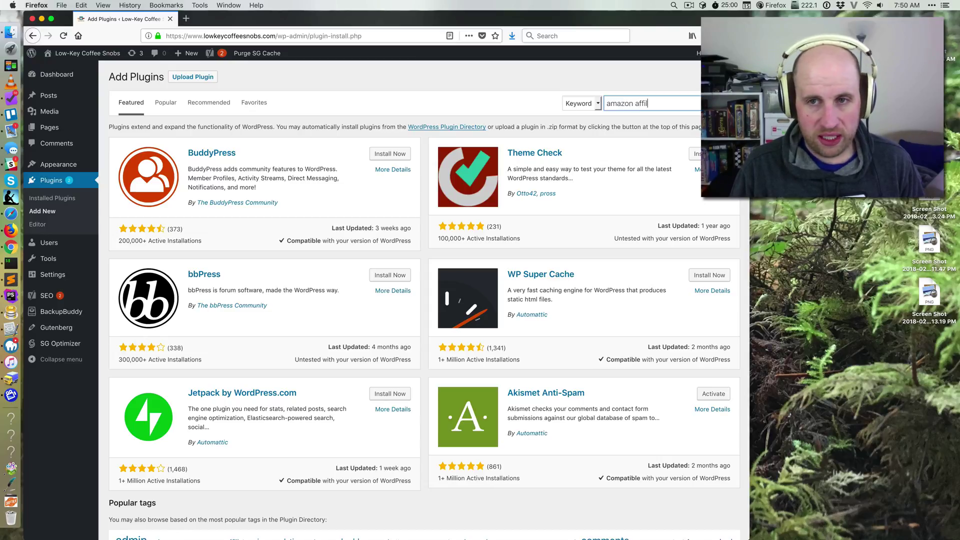
text(iate tag)
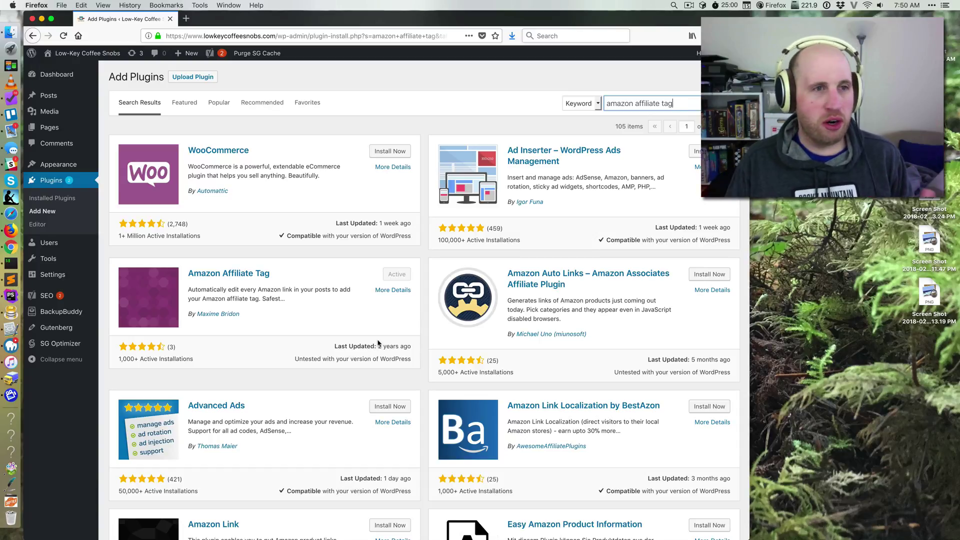
In a new browser tab, search for 'amazon fox in the forest'
key(super+t)
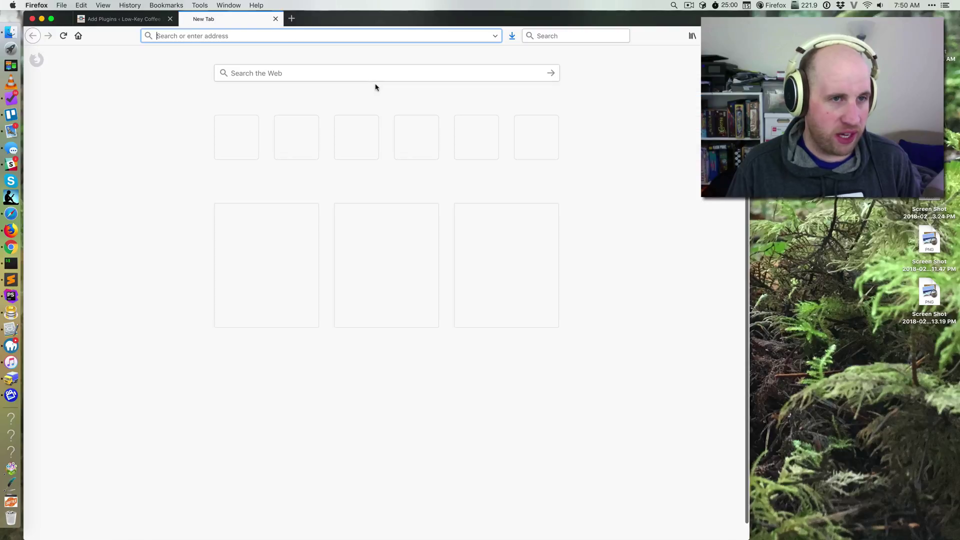
text(amazon)
key(BackSpace)
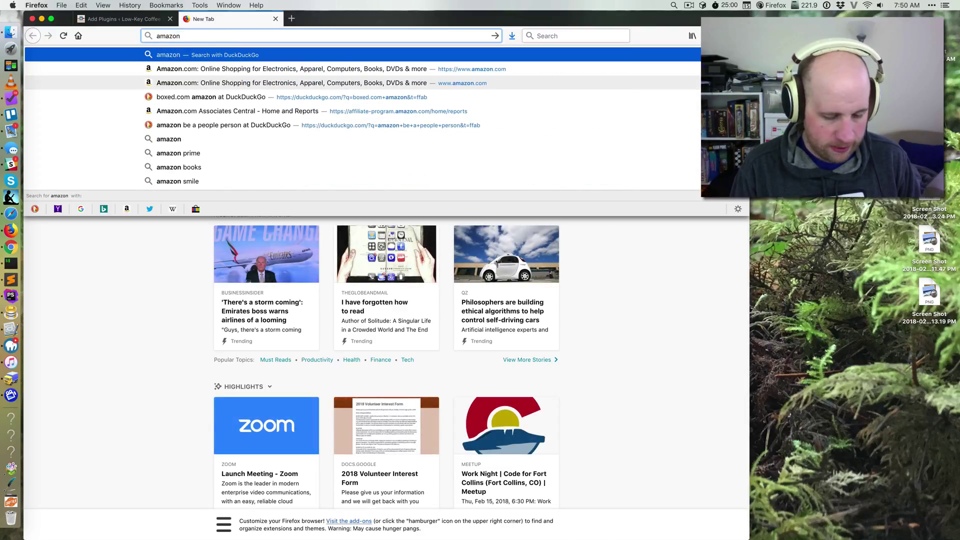
text(fon)
key(BackSpace)
text(x in)
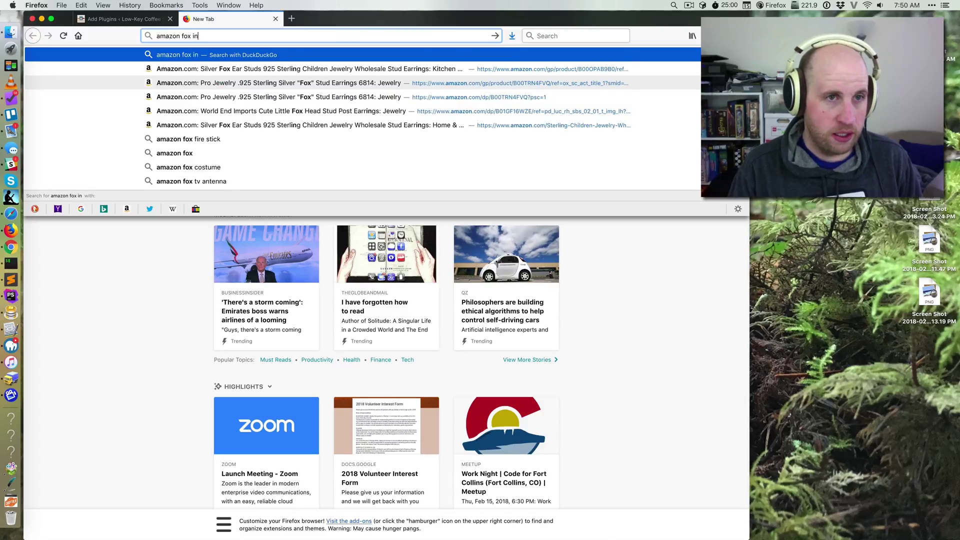
text( the forest)
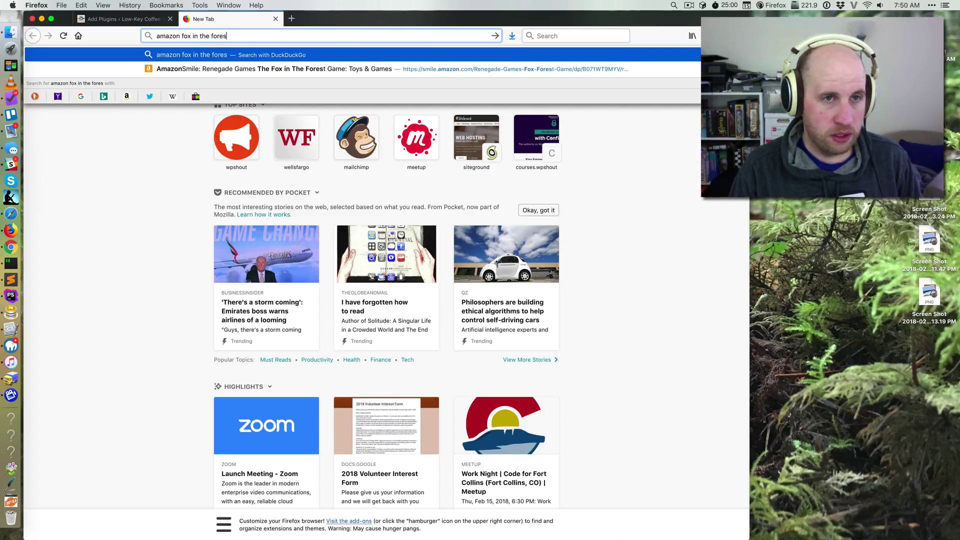
key(Return)
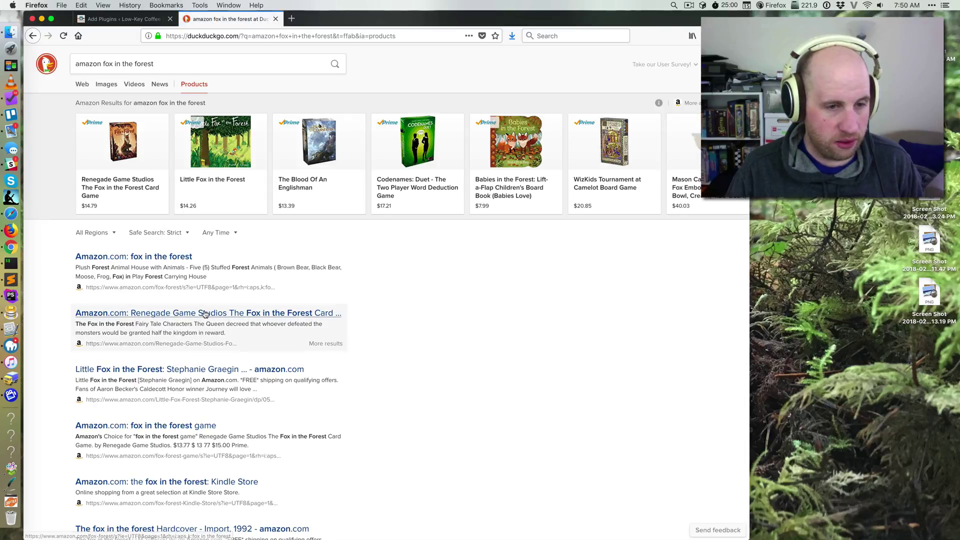
Open the Renegade Games Fox in the Forest result and select its web address
click(165, 313)
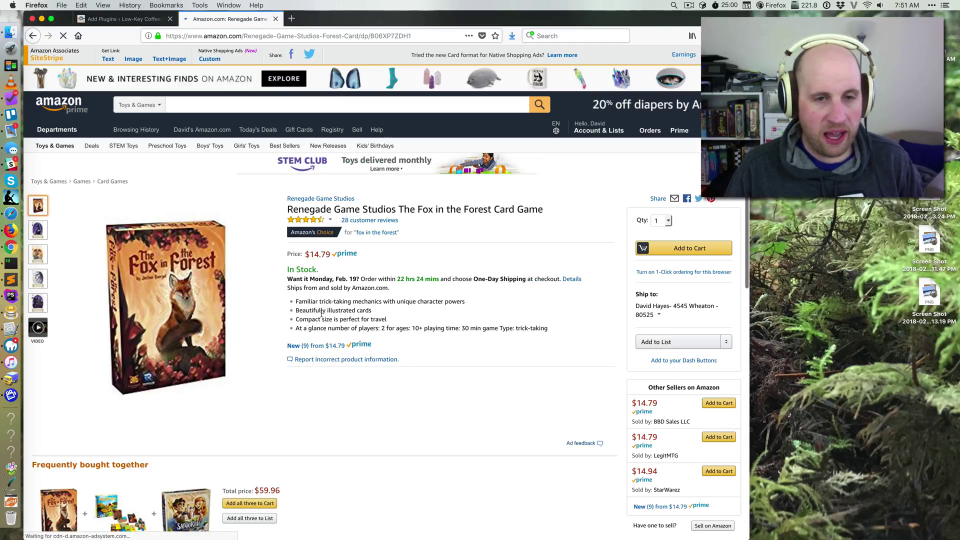
click(188, 31)
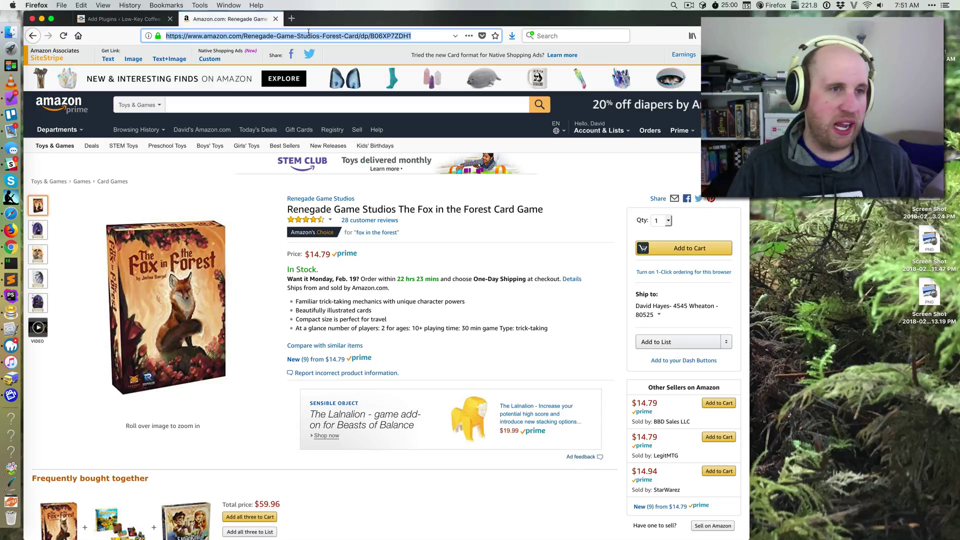
click(133, 20)
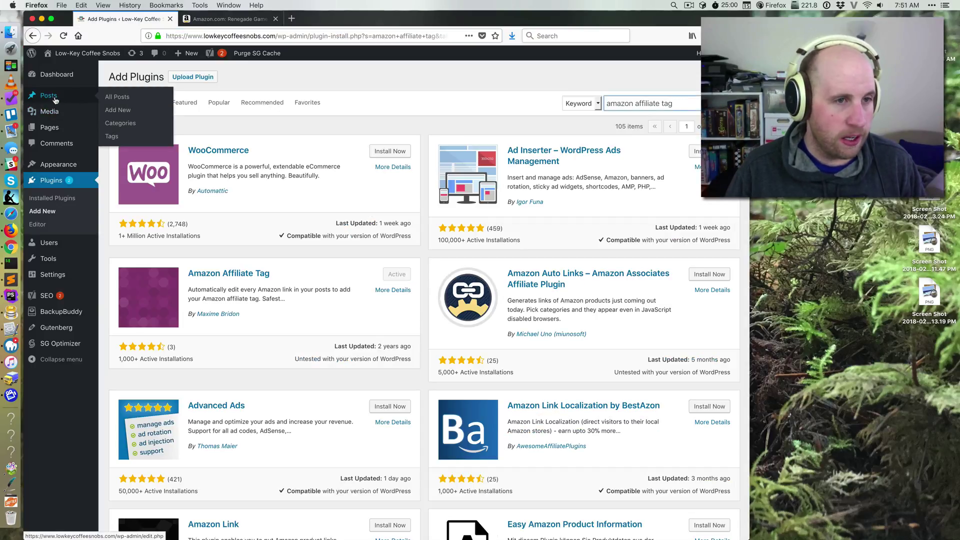
Create a new post with the word 'Product' linked to the Fox in the Forest URL, then preview it
click(120, 109)
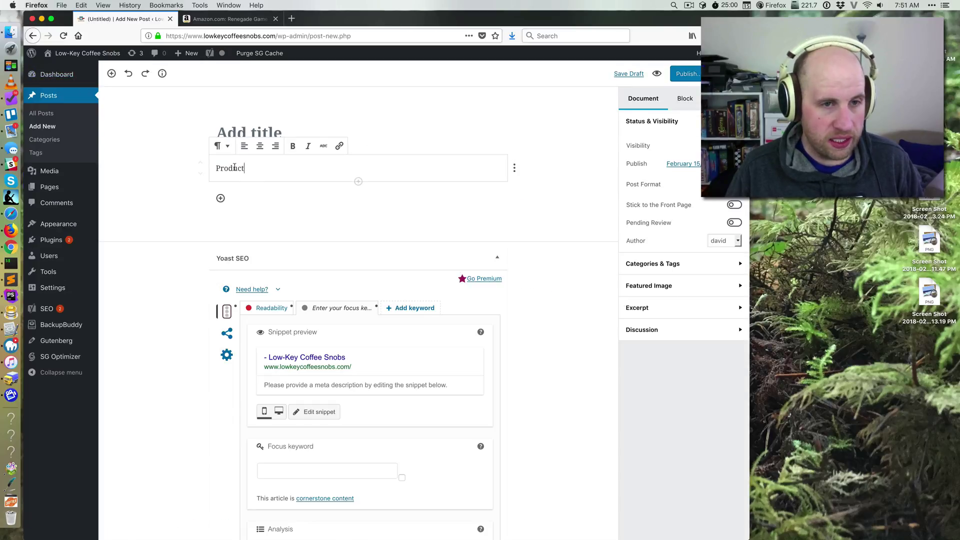
double_click(235, 167)
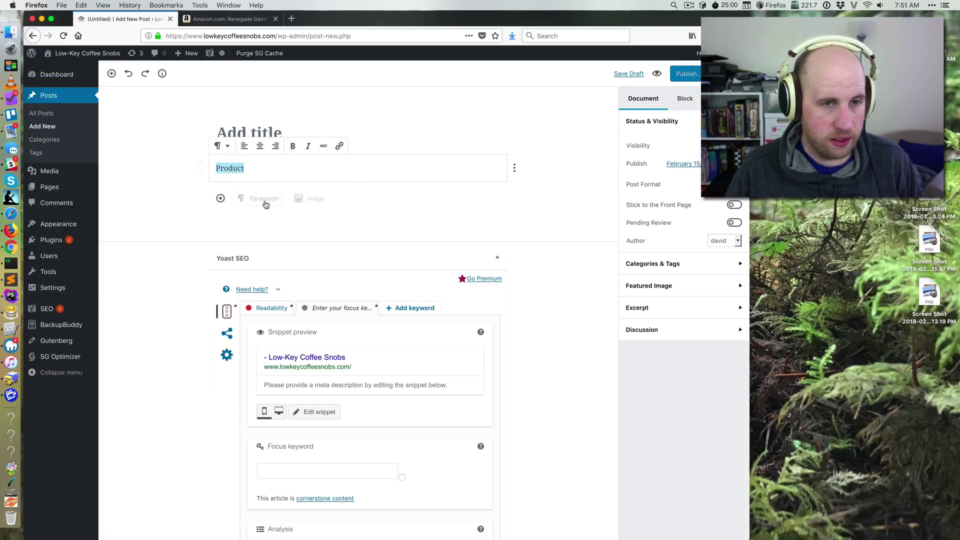
key(super+v)
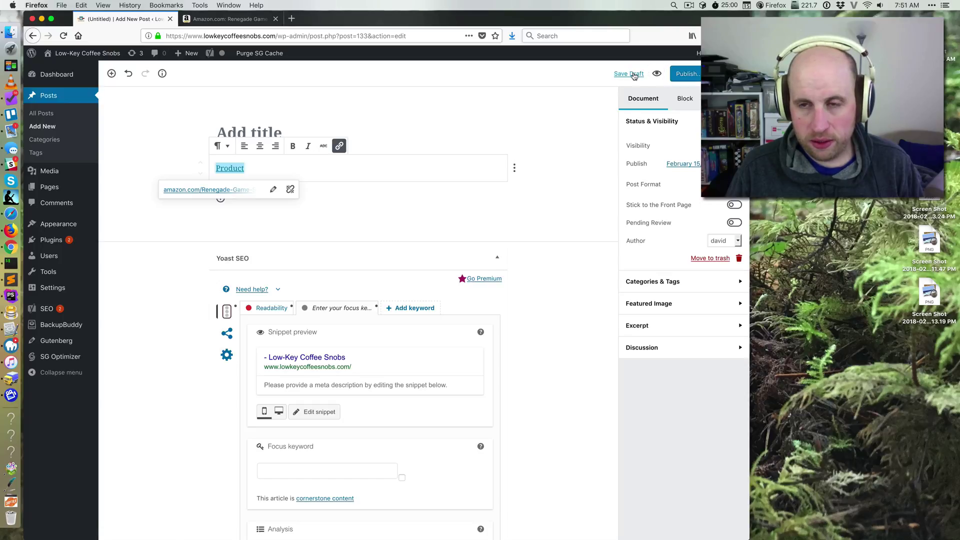
click(657, 74)
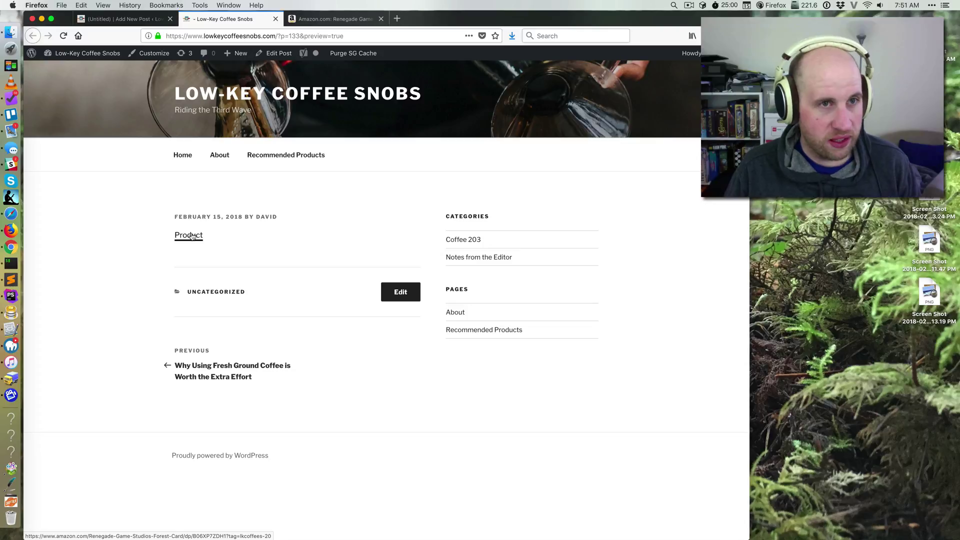
Follow the previewed Product link and verify its Amazon URL carries the lkcoffees tag
click(193, 237)
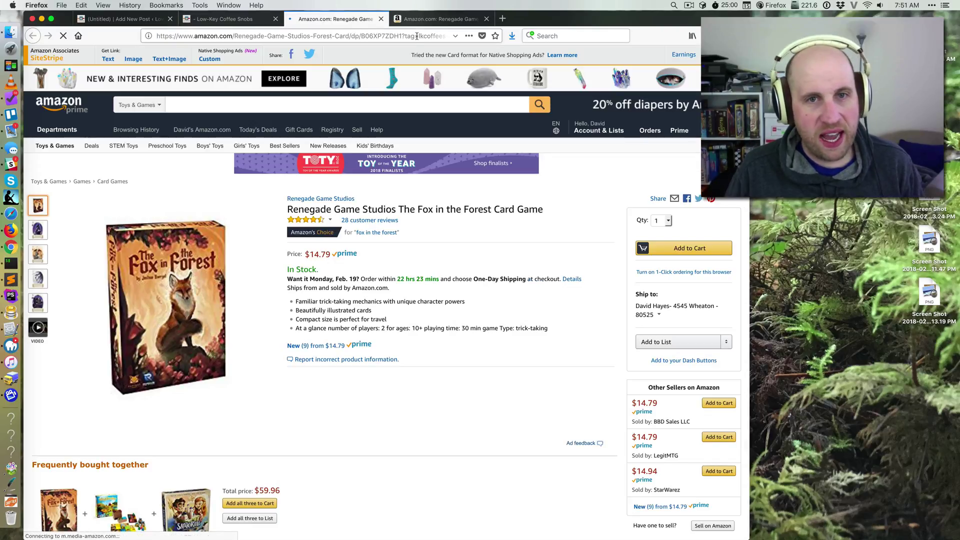
click(417, 36)
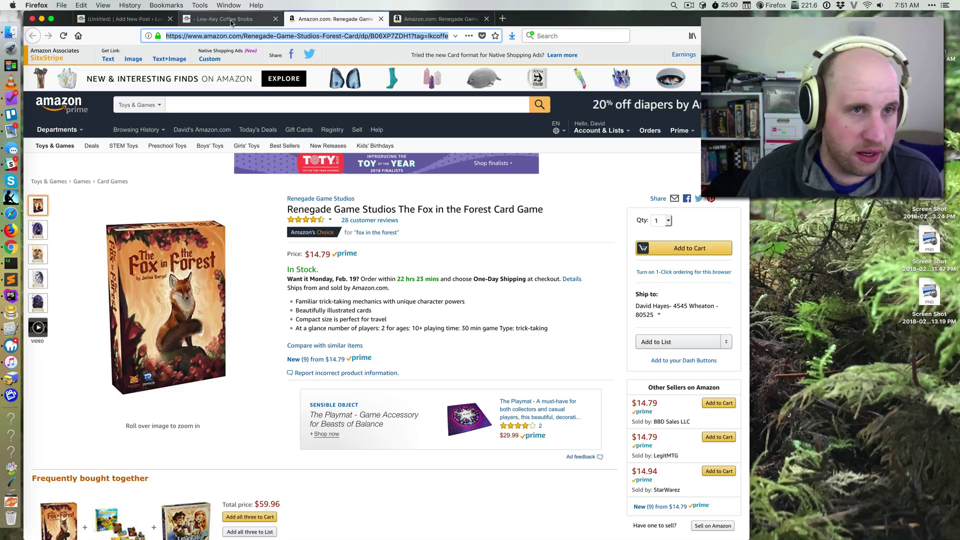
click(136, 19)
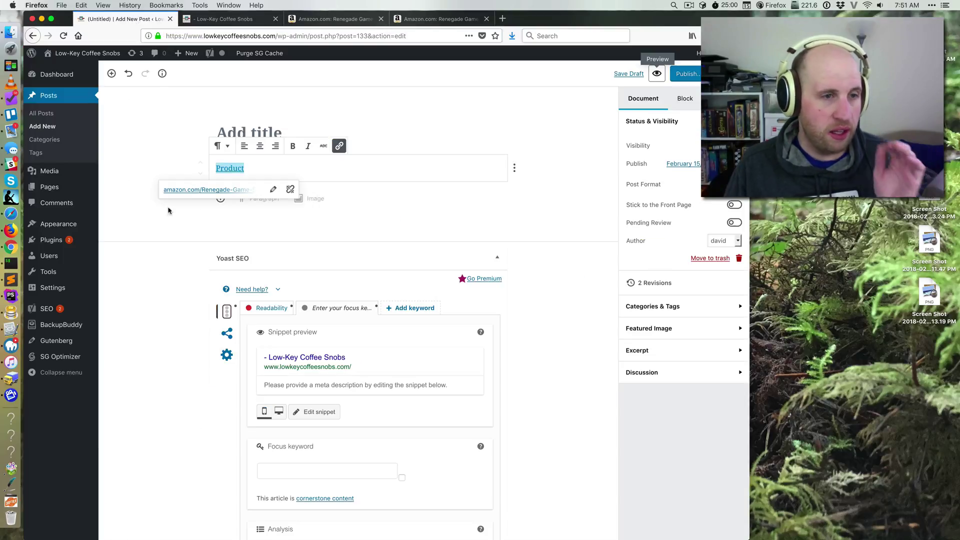
mouse_move(49, 283)
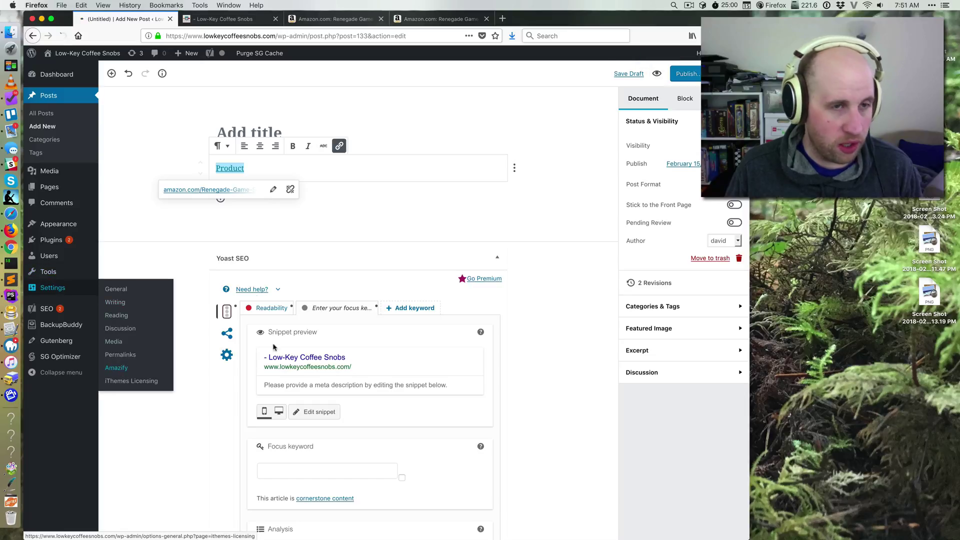
Open Settings > Amazify to view the lkcoffees-20 Amazon tag and nofollow option
click(117, 367)
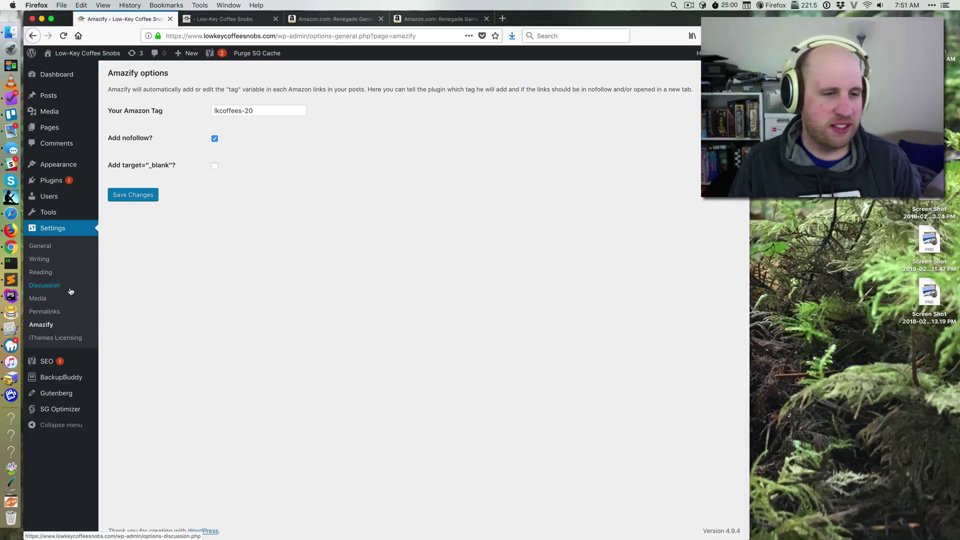